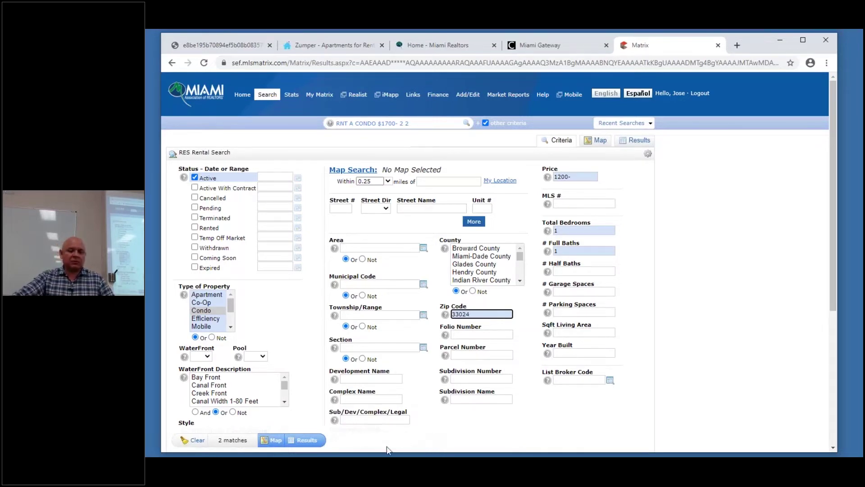
- Run the search, open the first condo listing, and enlarge its Carriage Hills entrance photo
left_click(303, 440)
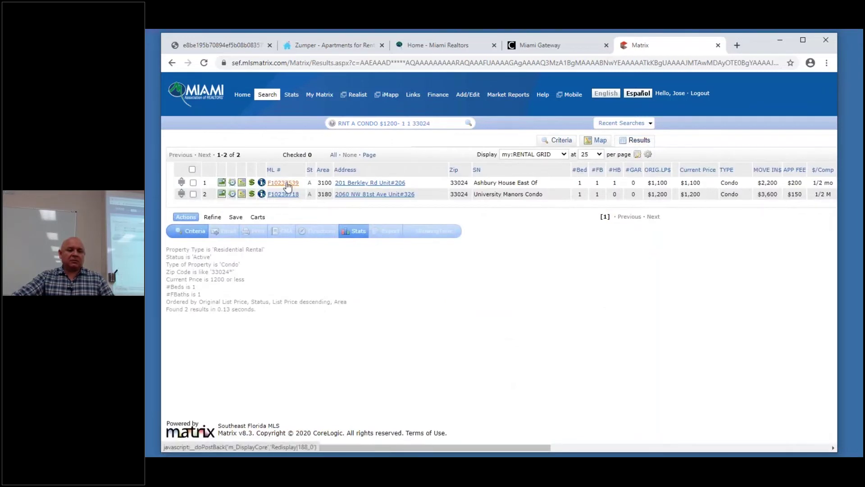
left_click(283, 182)
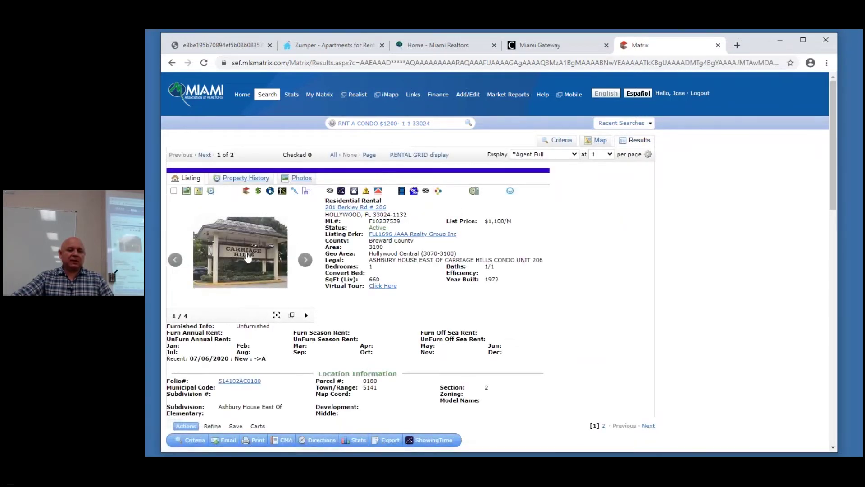
left_click(248, 258)
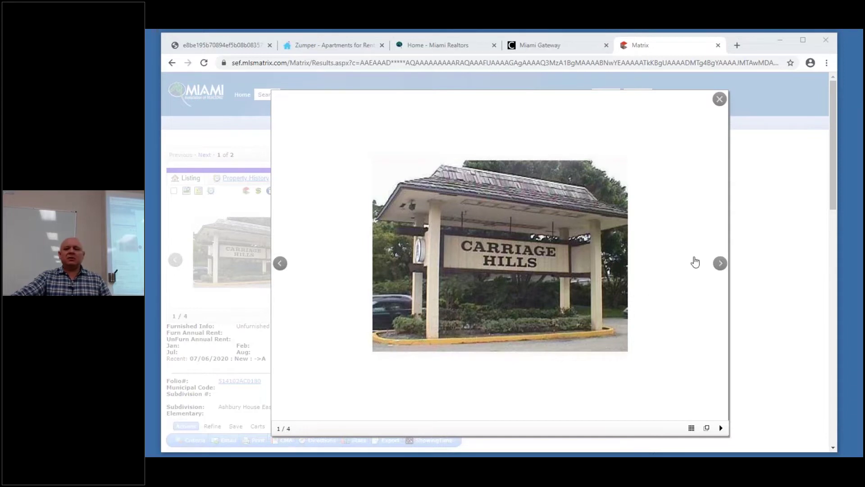
- Close the photo lightbox to return to the $1,100/month listing's details
left_click(723, 105)
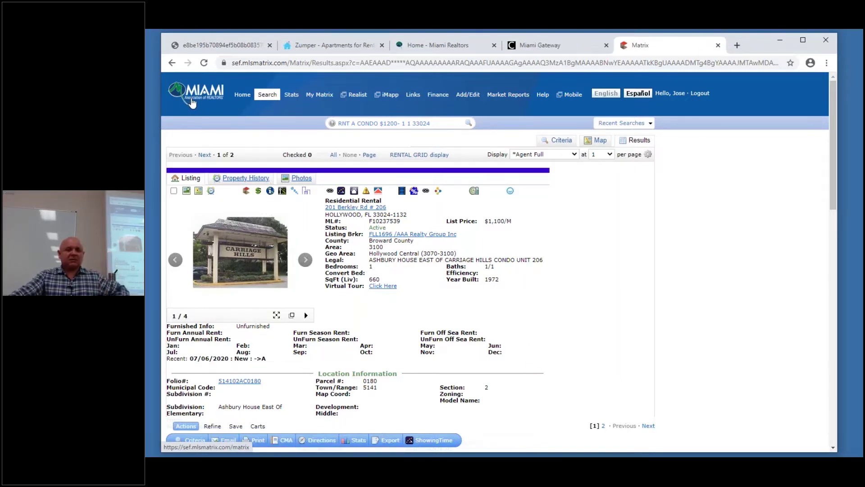
- Try the search with Total Bedrooms 2, which finds nothing, then go back to the criteria form
left_click(558, 140)
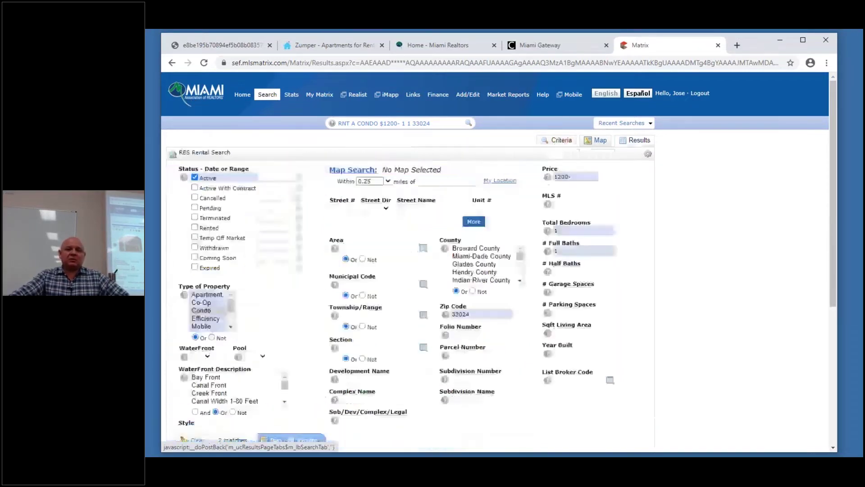
mouse_move(579, 178)
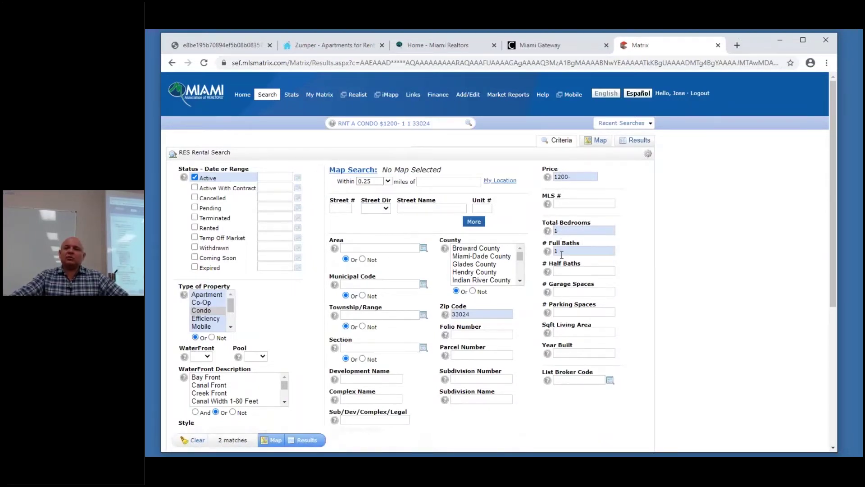
double_click(557, 231)
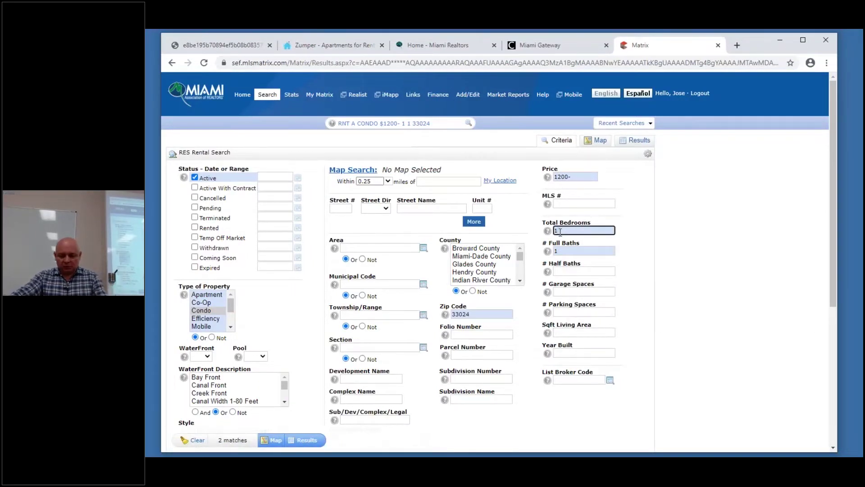
type("2")
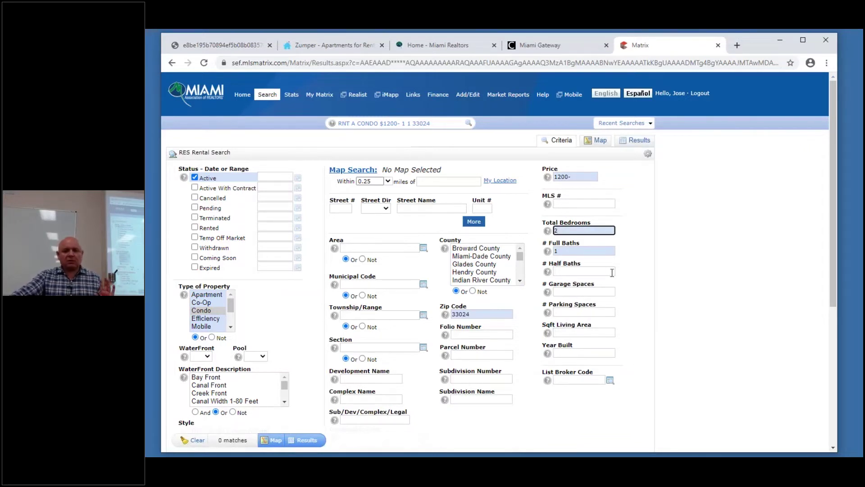
left_click(675, 303)
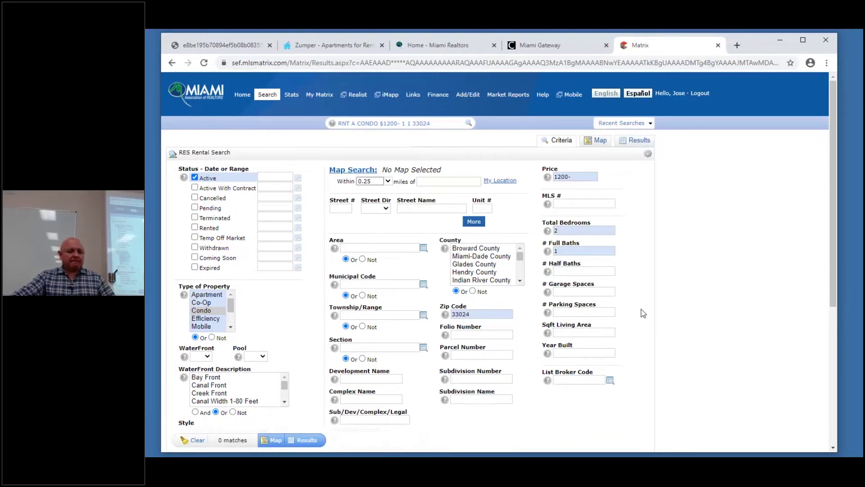
left_click(307, 444)
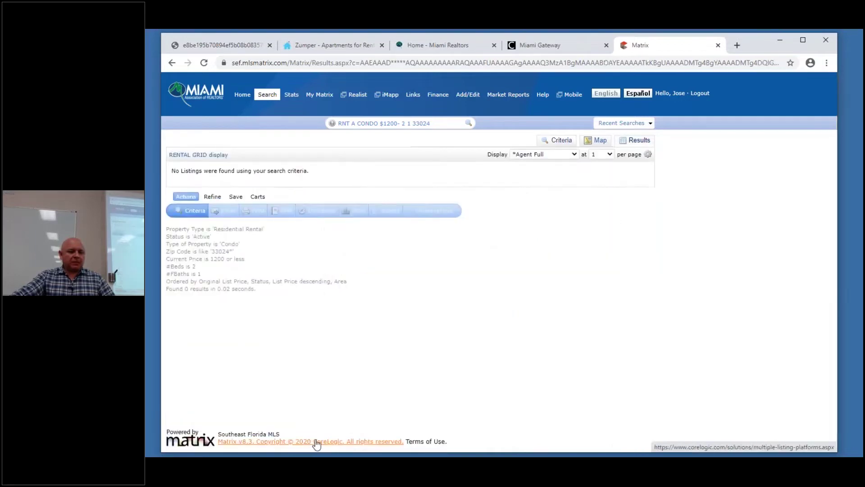
left_click(171, 63)
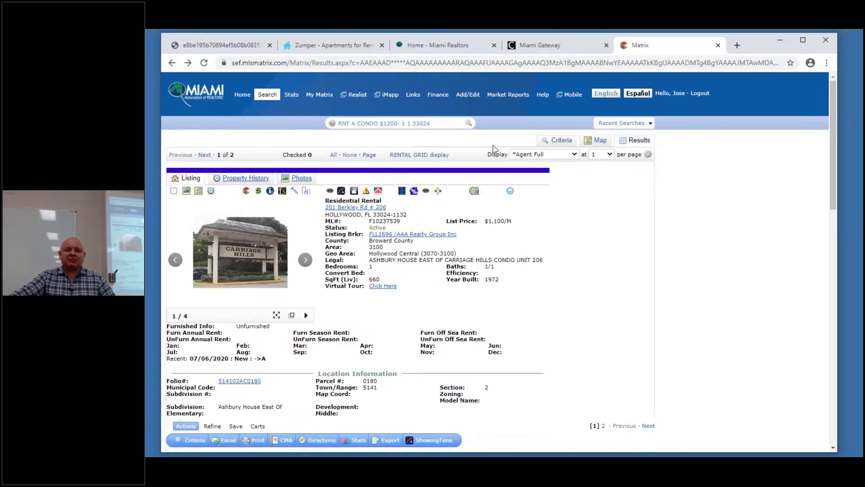
left_click(558, 140)
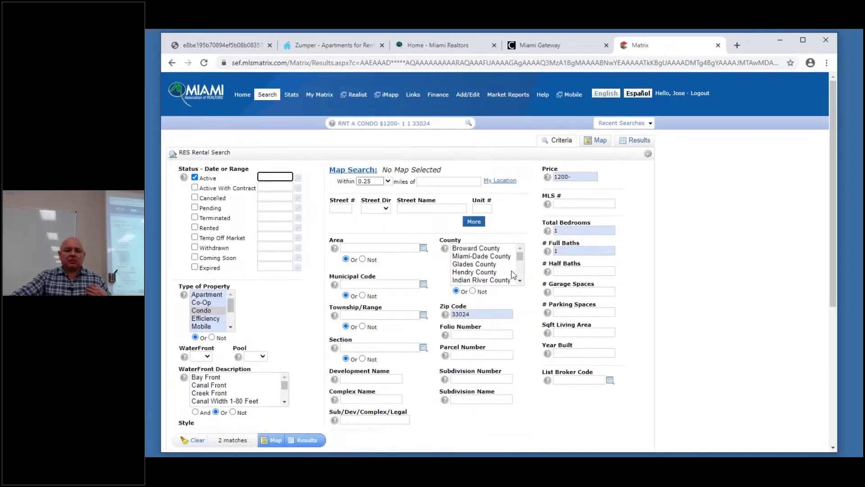
- Add Broward County, keep Active status and Condo type, and rerun the search for two results
left_click(491, 249)
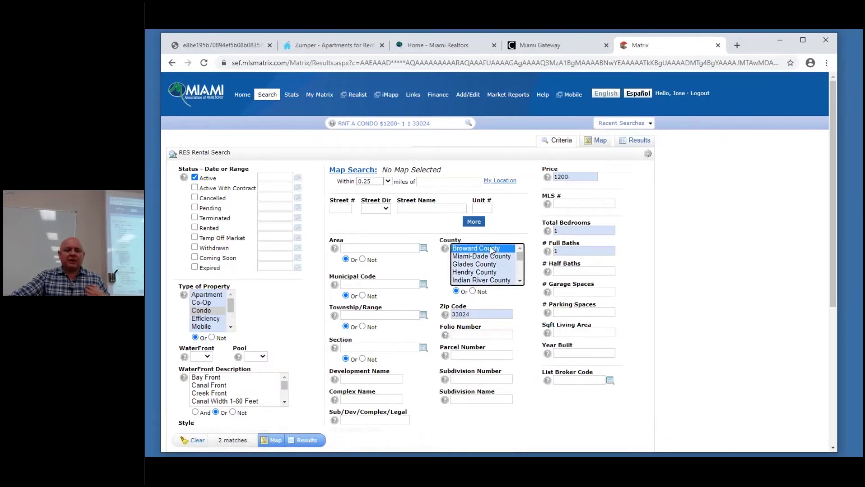
left_click(477, 318)
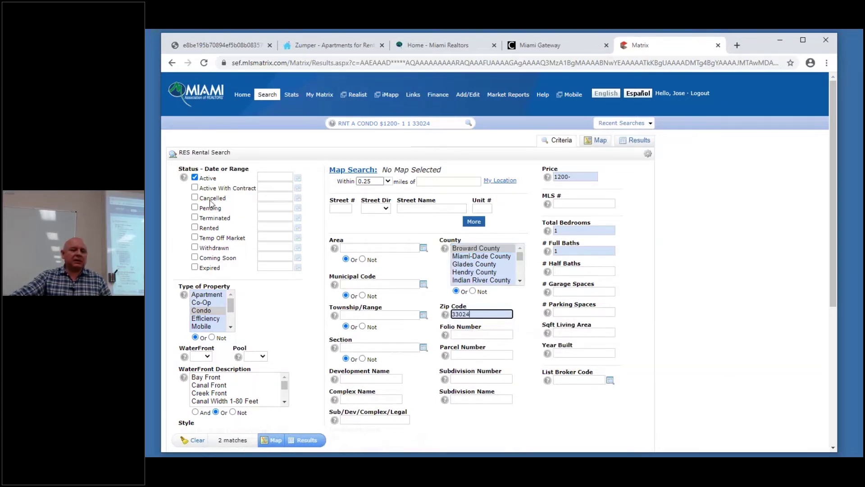
left_click(194, 178)
left_click(194, 178)
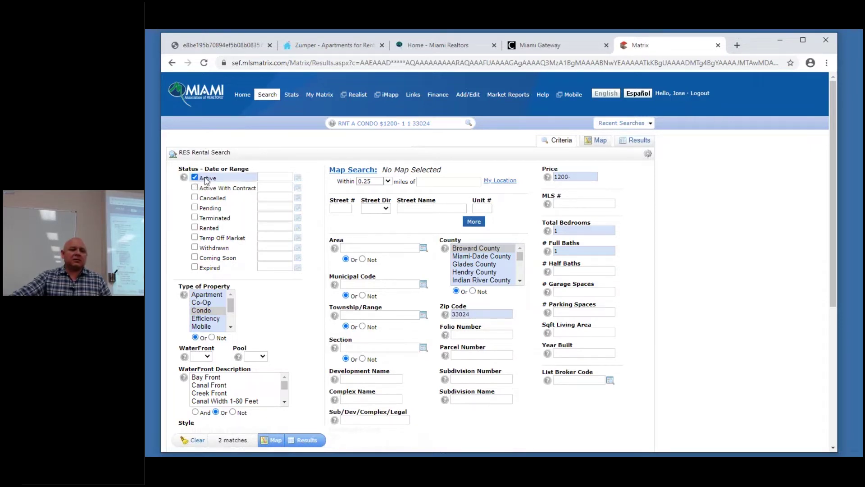
left_click(208, 310)
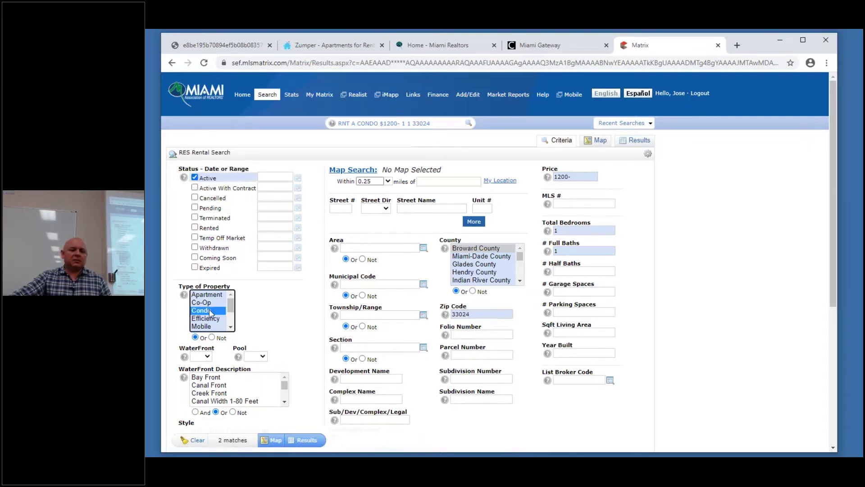
scroll(271, 320, "down", 3)
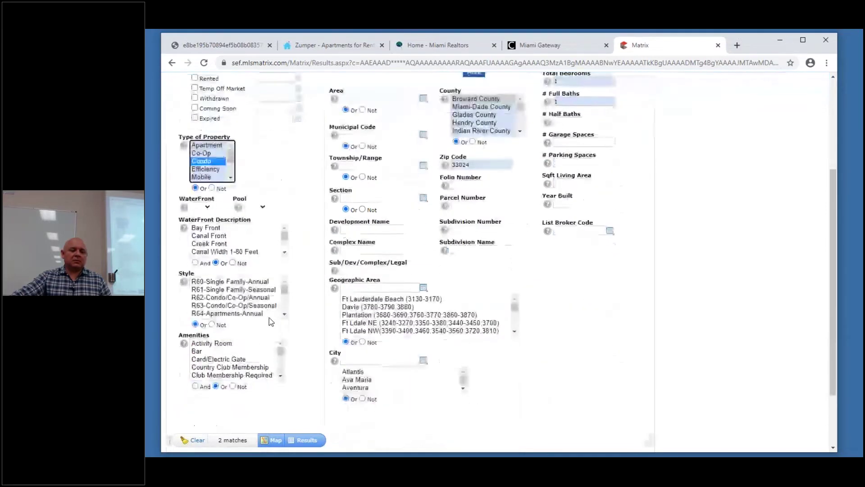
scroll(278, 325, "up", 3)
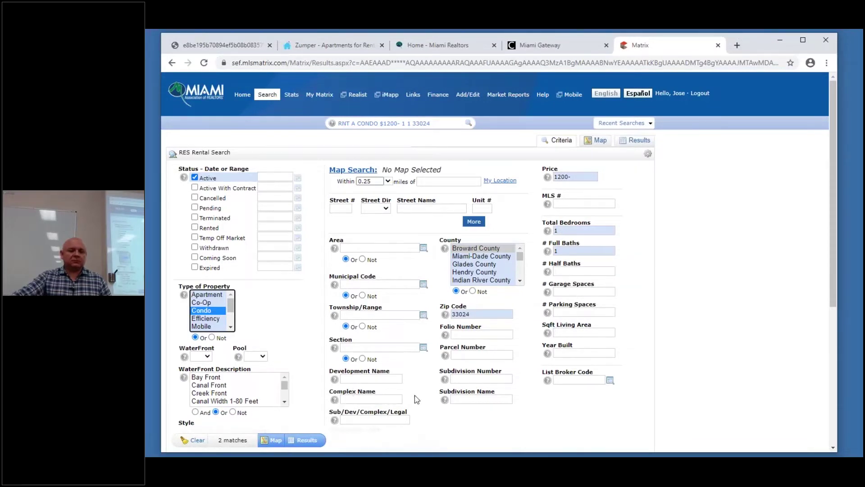
left_click(313, 443)
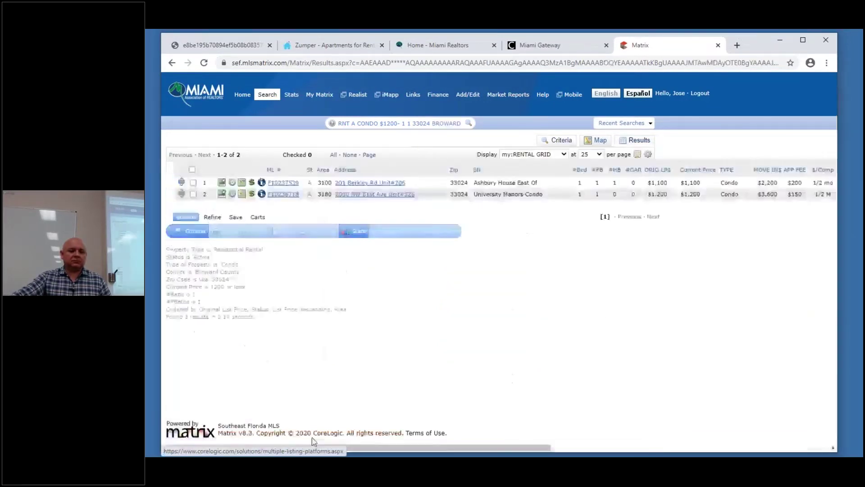
- Open the first listing, page through all four of its photos, and close the viewer
left_click(284, 183)
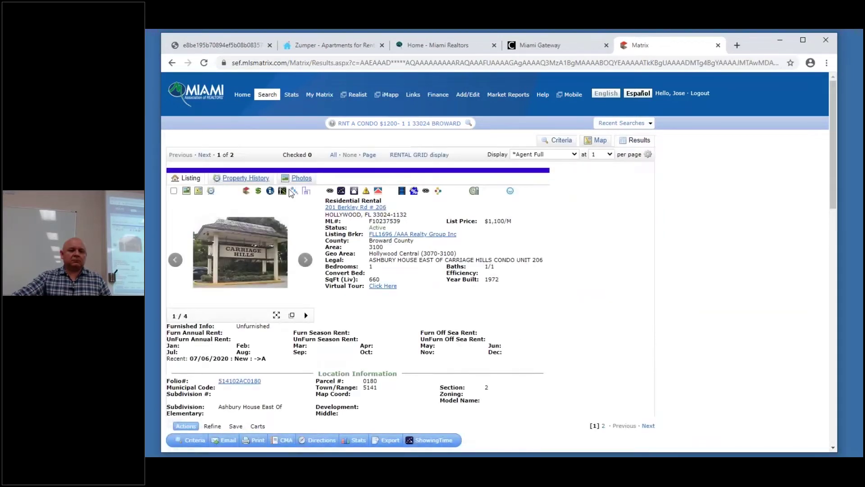
left_click(255, 250)
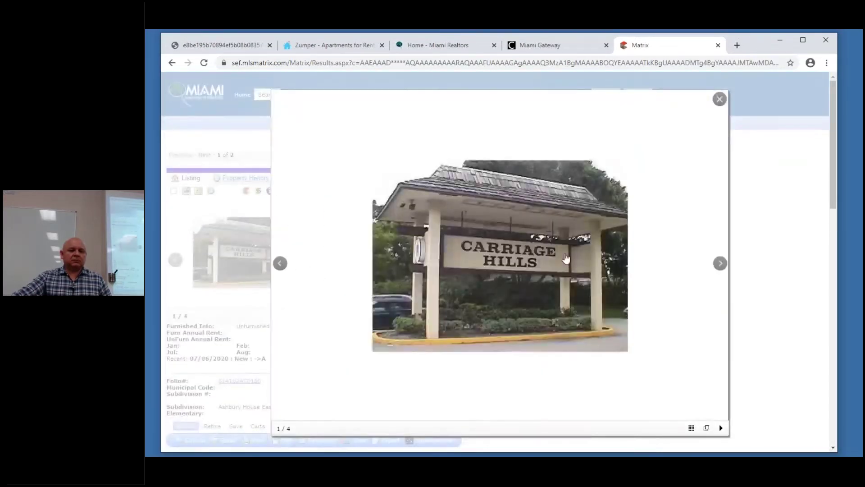
left_click(721, 265)
left_click(721, 266)
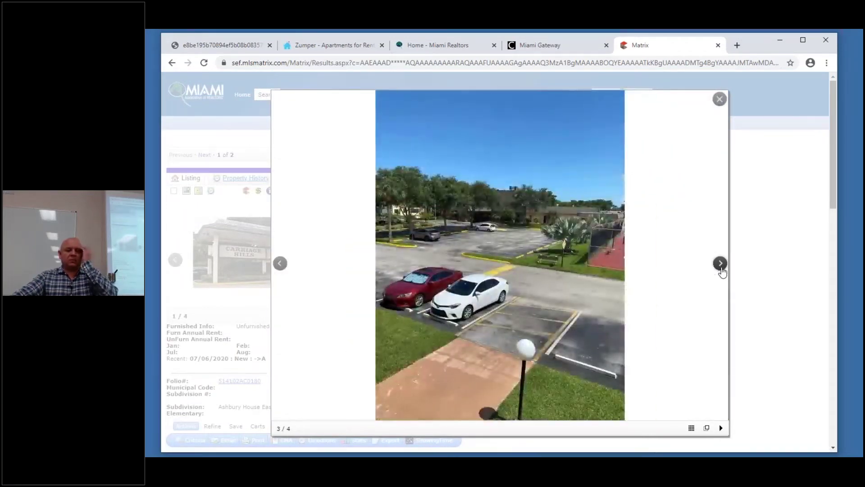
left_click(721, 265)
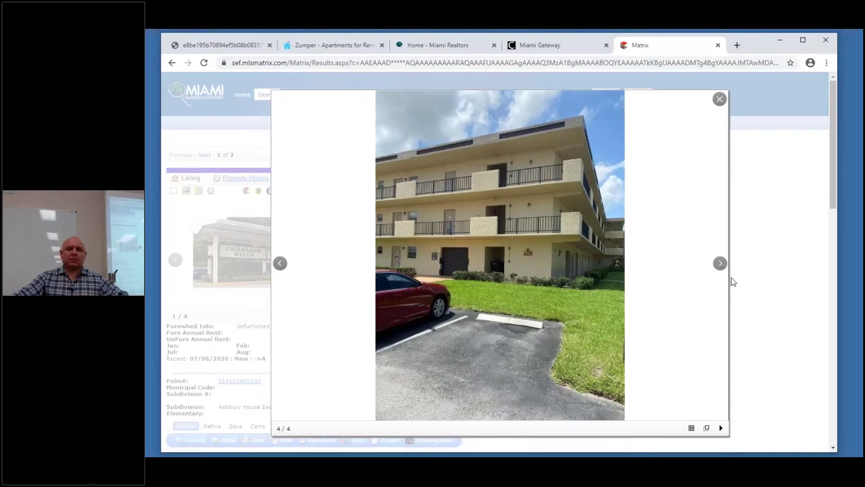
left_click(739, 288)
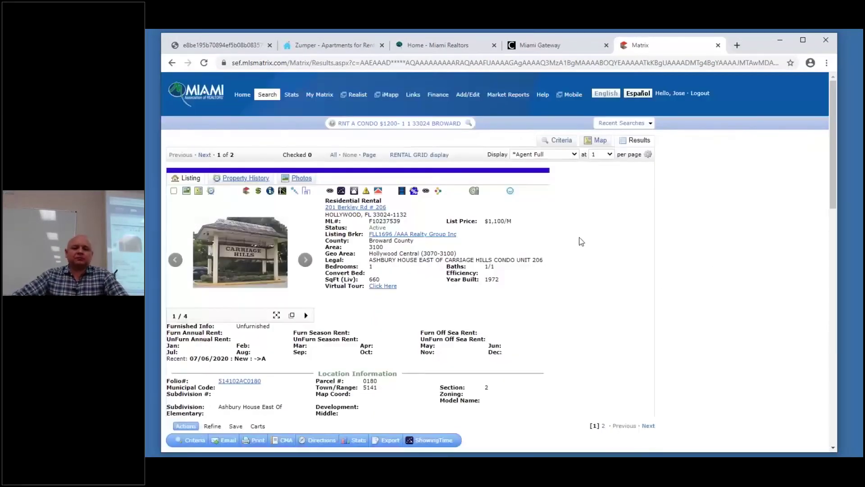
- Change Total Bedrooms from 1 to 2 on the search criteria form
left_click(559, 141)
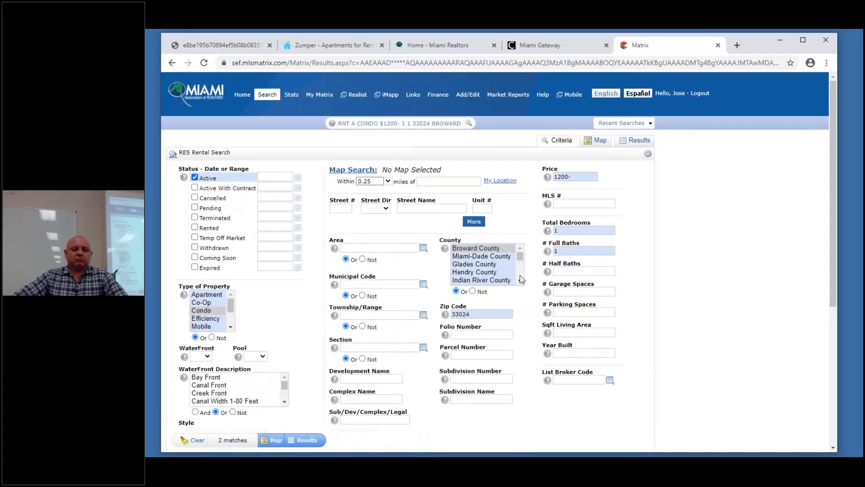
scroll(498, 318, "down", 1)
scroll(497, 321, "down", 6)
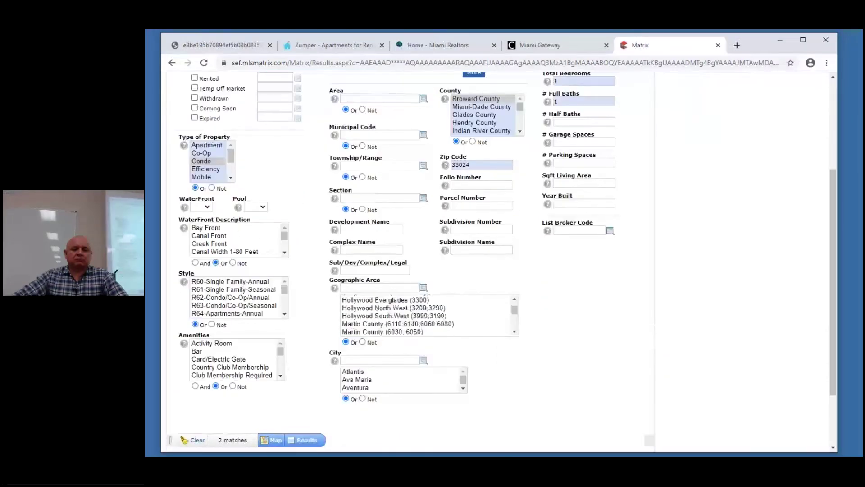
scroll(628, 320, "up", 6)
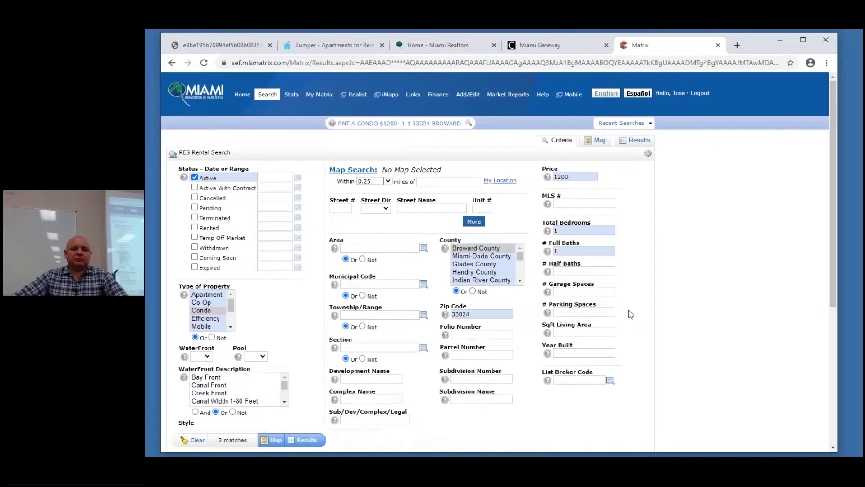
mouse_move(563, 251)
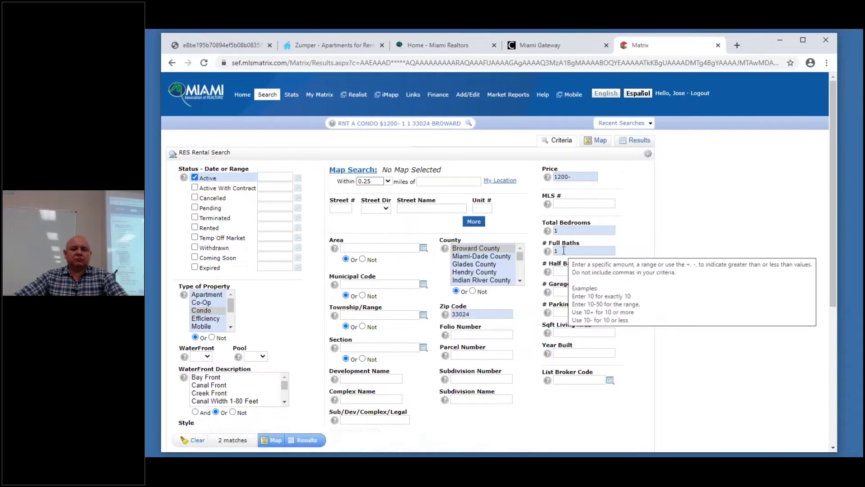
left_click(562, 230)
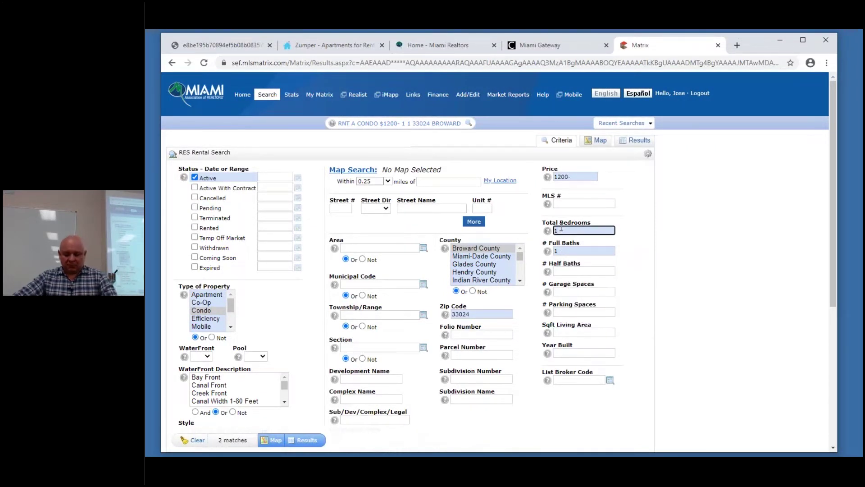
key("BackSpace")
type("2")
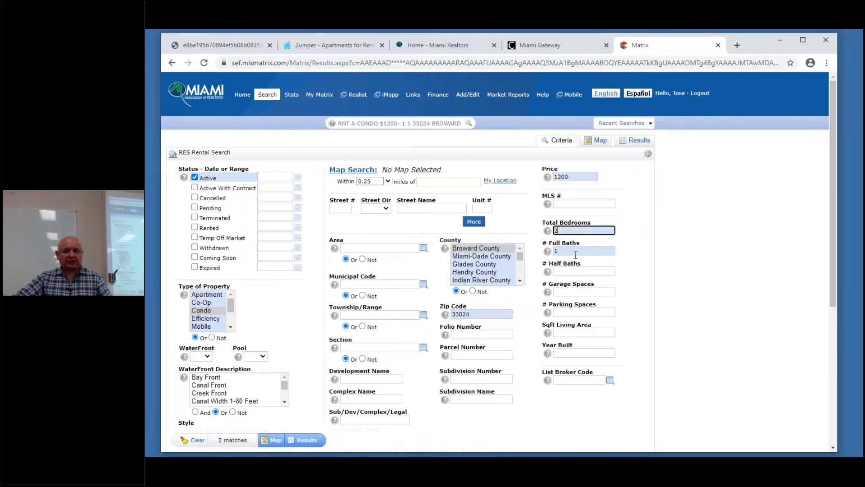
left_click(654, 286)
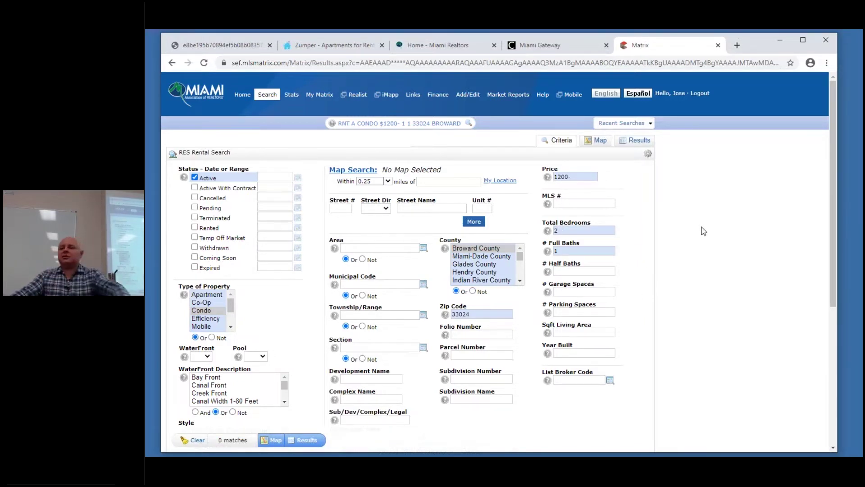
left_click(338, 210)
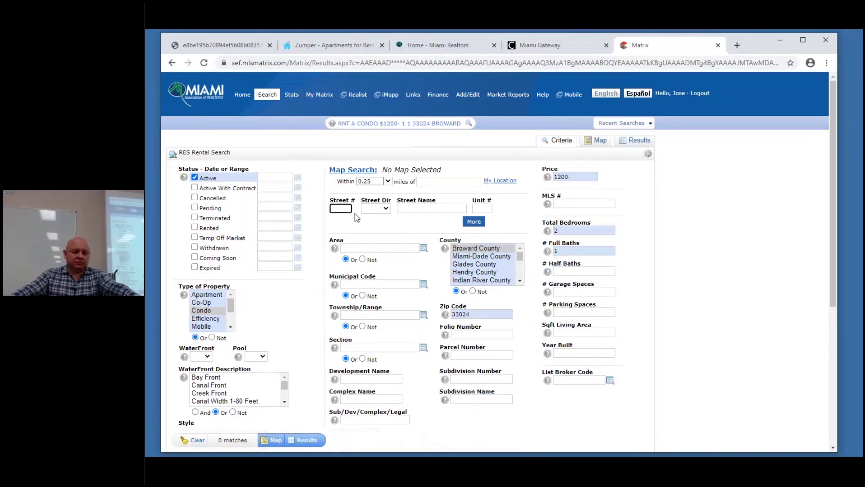
type("377")
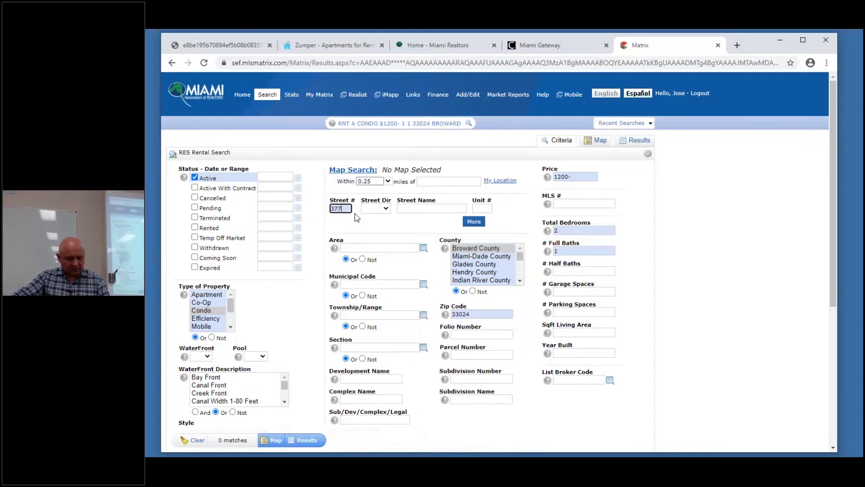
type("7")
left_click(386, 208)
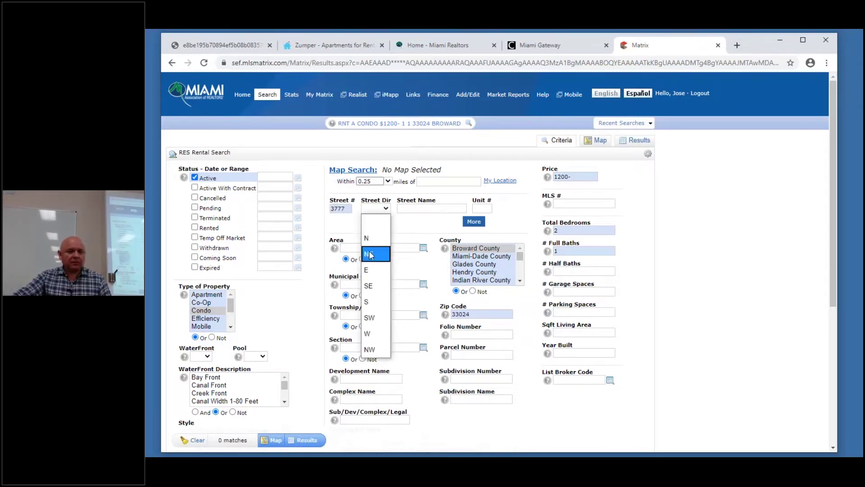
left_click(369, 349)
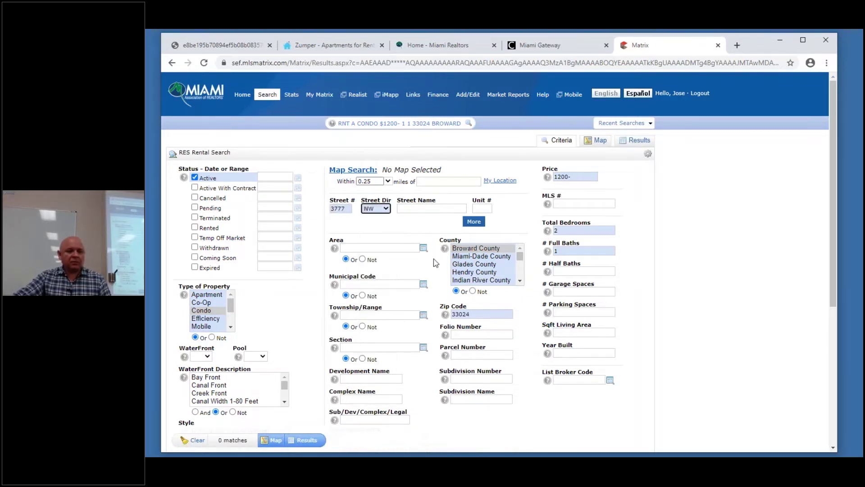
left_click(429, 211)
type("78 ave")
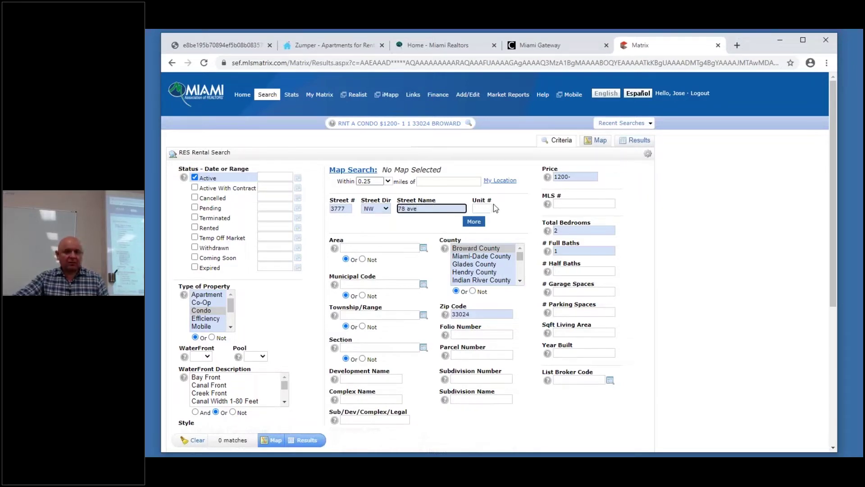
left_click(481, 207)
type("46-f")
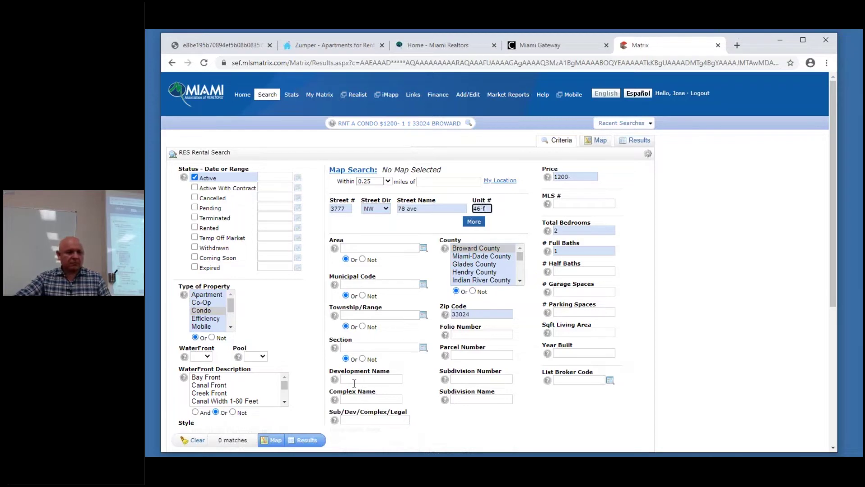
left_click(311, 441)
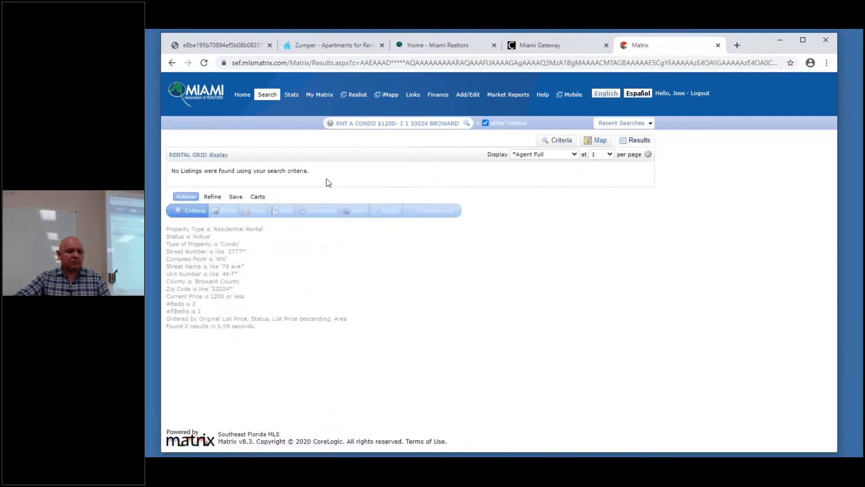
- Go back to the earlier 1-bedroom results and reopen the criteria form
left_click(172, 63)
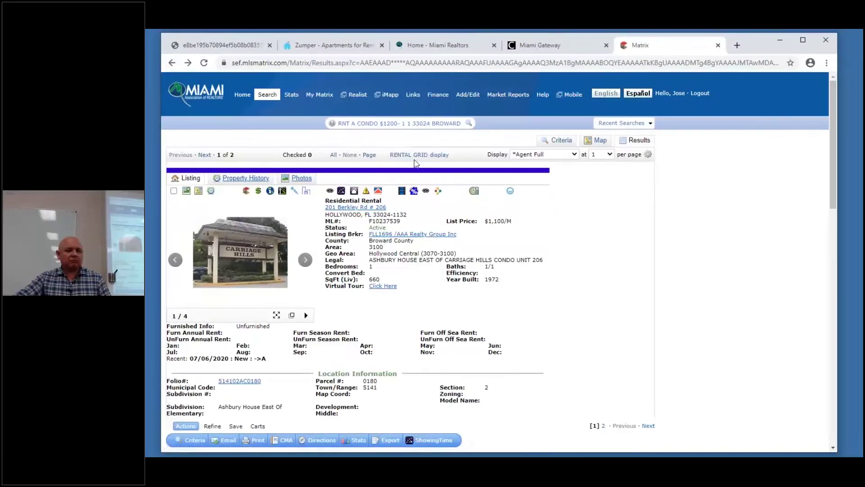
left_click(562, 141)
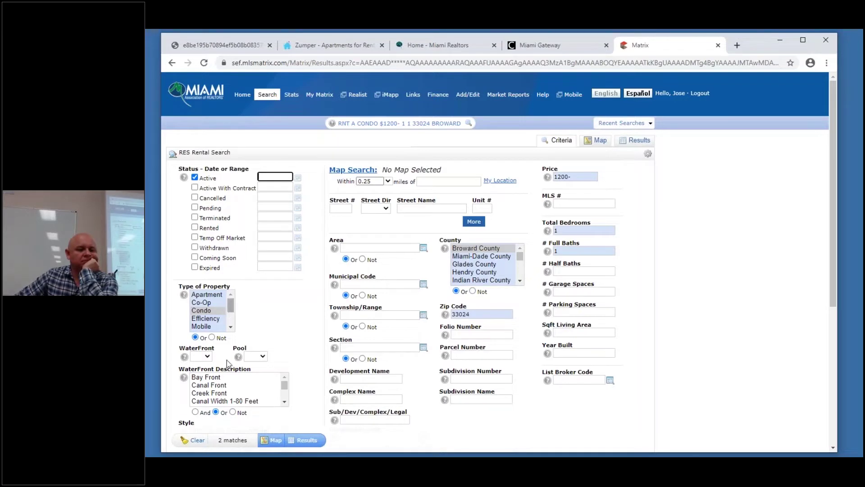
- Reset criteria to price 1200- and zip 33024, view the 1747 matches, then return to the form
left_click(197, 440)
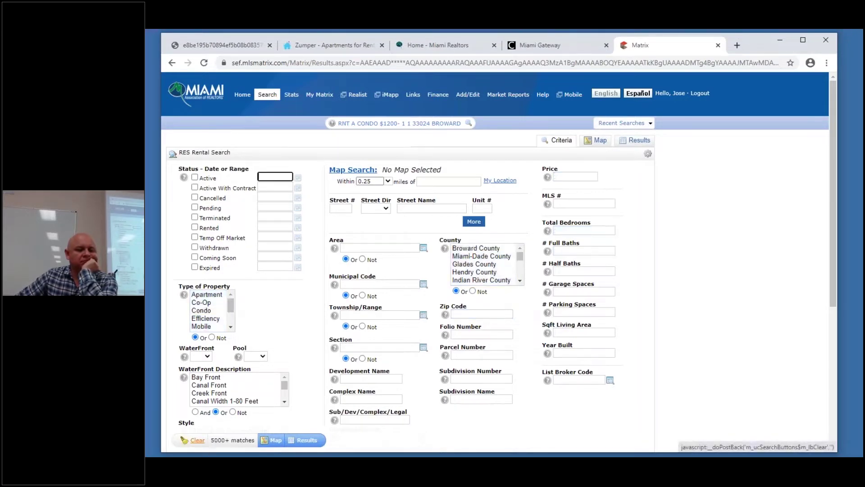
left_click(471, 313)
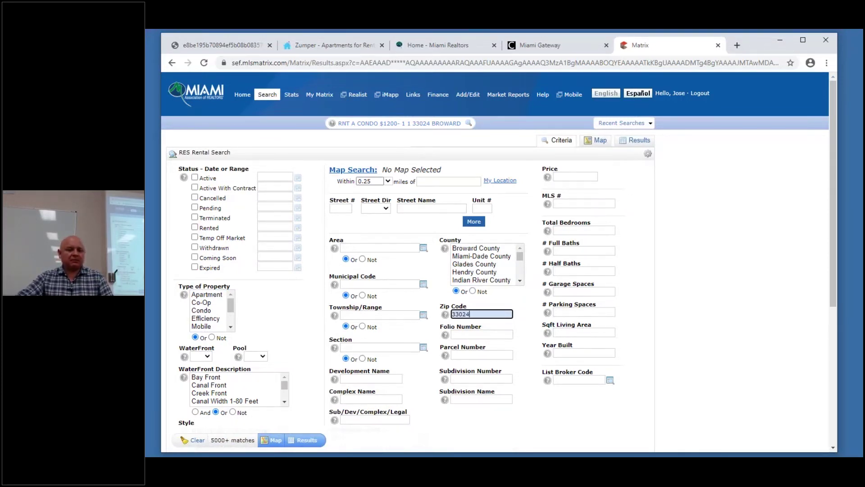
left_click(575, 179)
type("1")
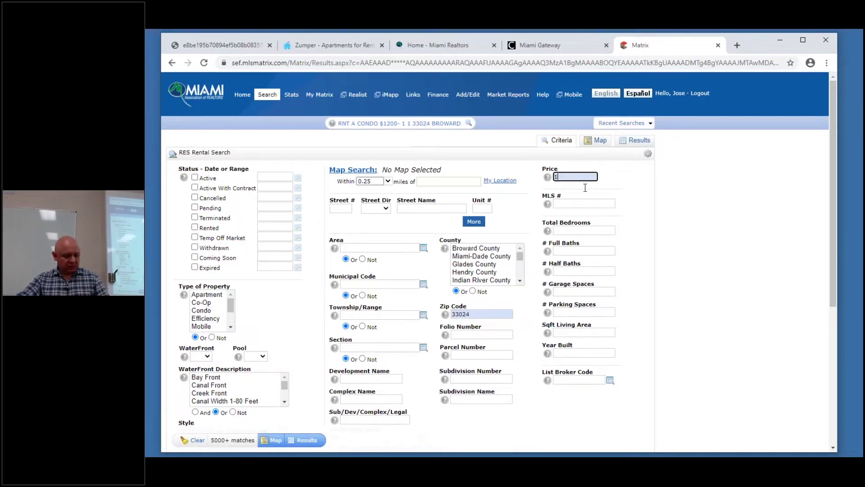
type("200-")
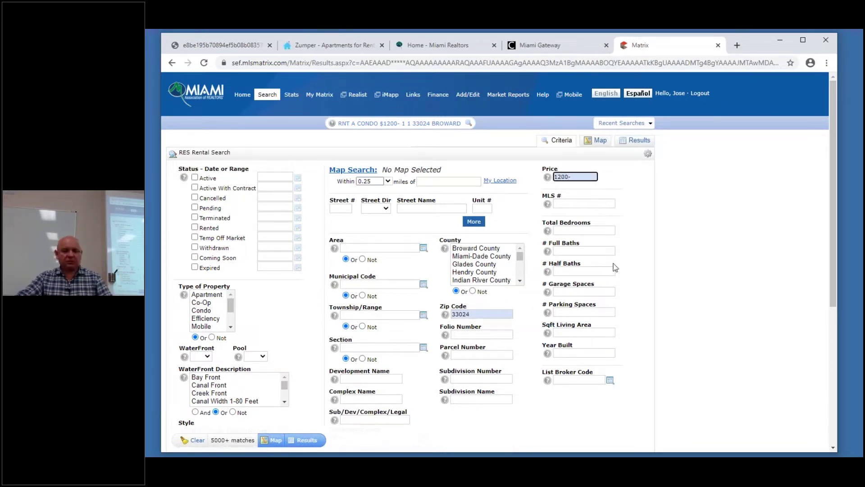
left_click(517, 413)
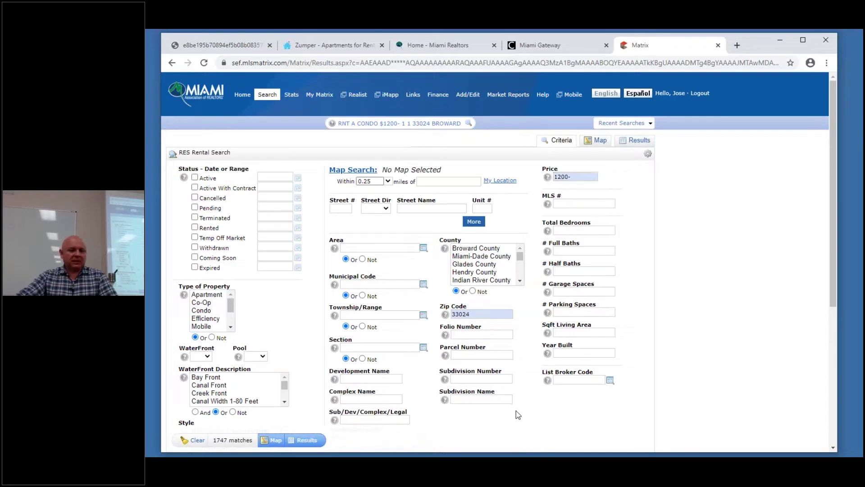
left_click(307, 440)
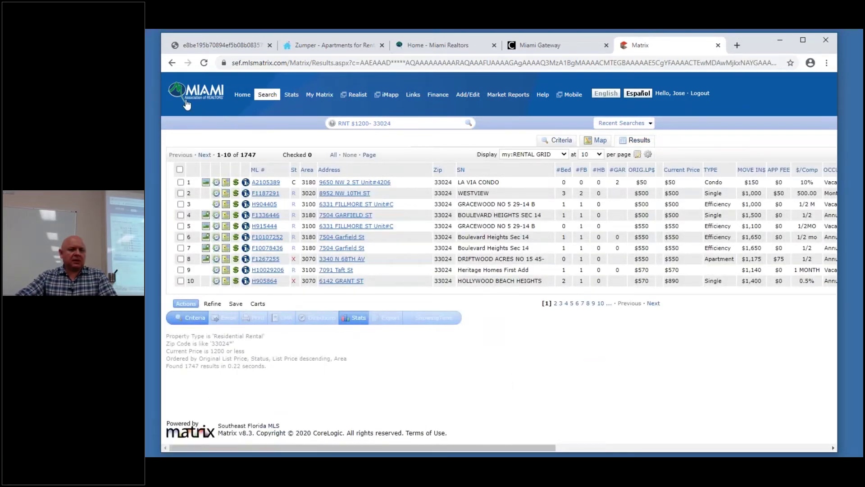
left_click(567, 141)
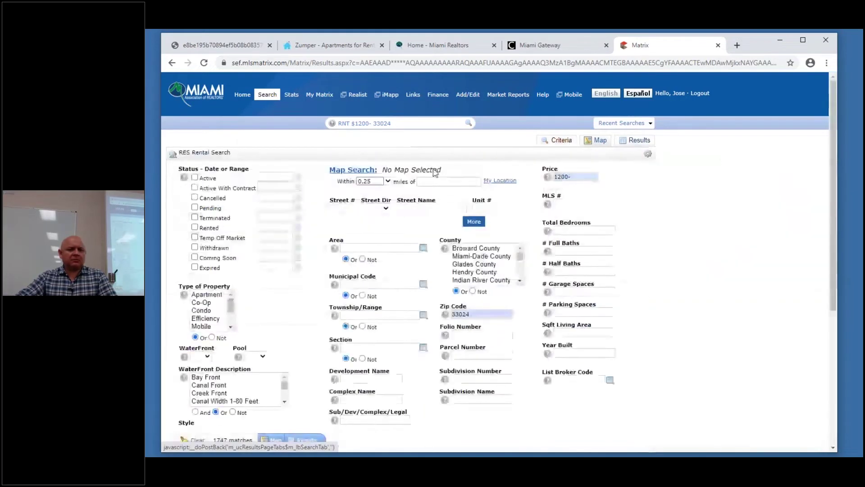
- Check Active status and list the five matching rentals priced $875 to $1,200
left_click(195, 177)
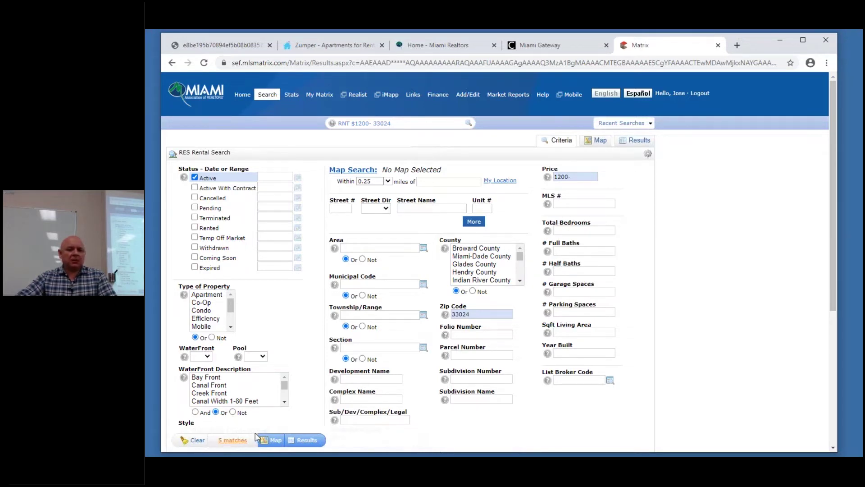
left_click(311, 441)
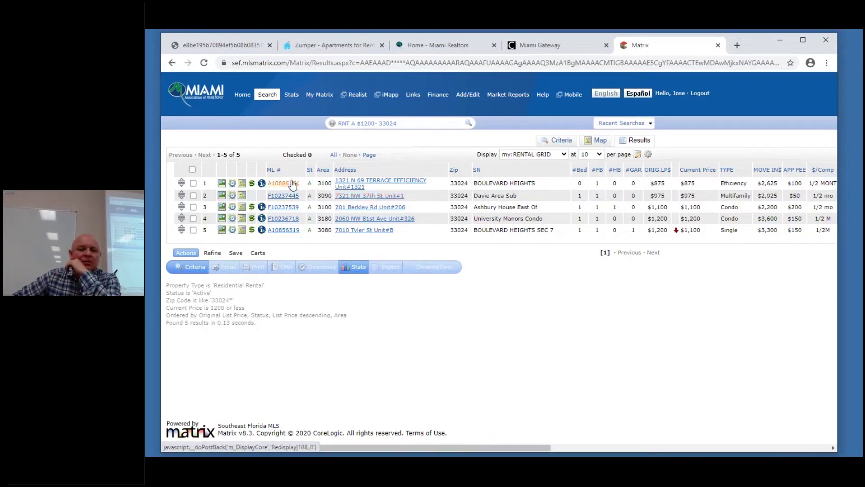
- Open the details of listing A10856519, 7010 Tyler St #B
left_click(851, 69)
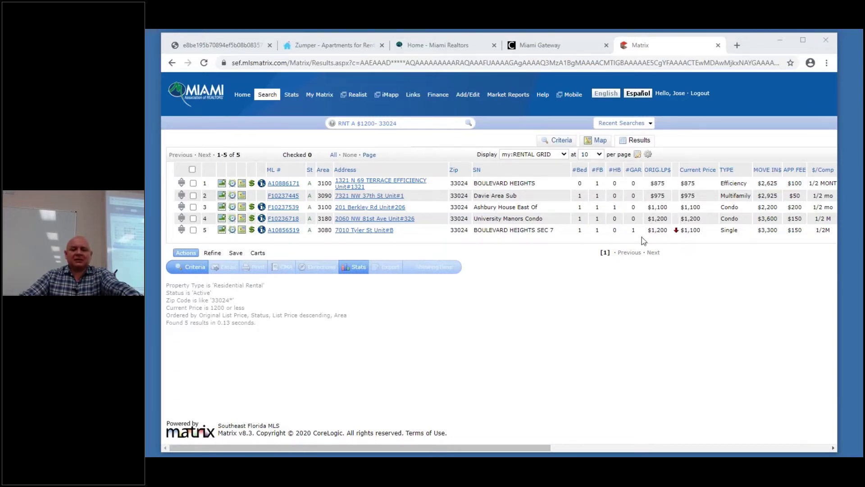
left_click(282, 234)
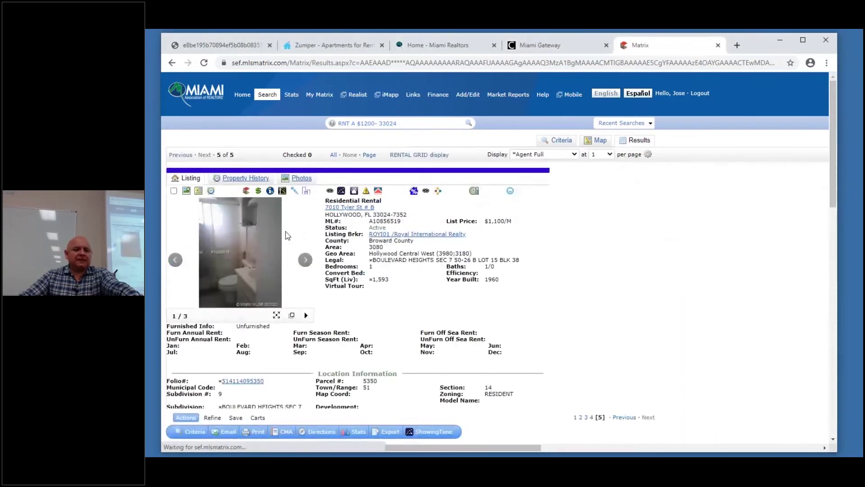
left_click(254, 260)
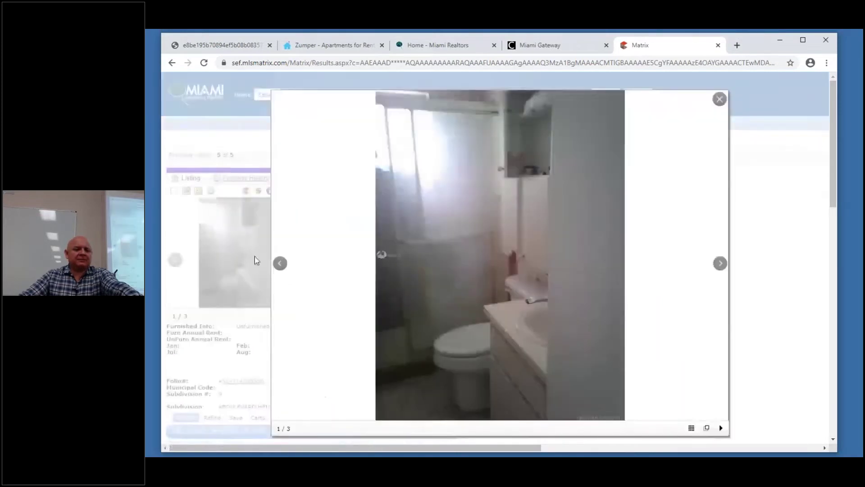
left_click(719, 265)
left_click(719, 265)
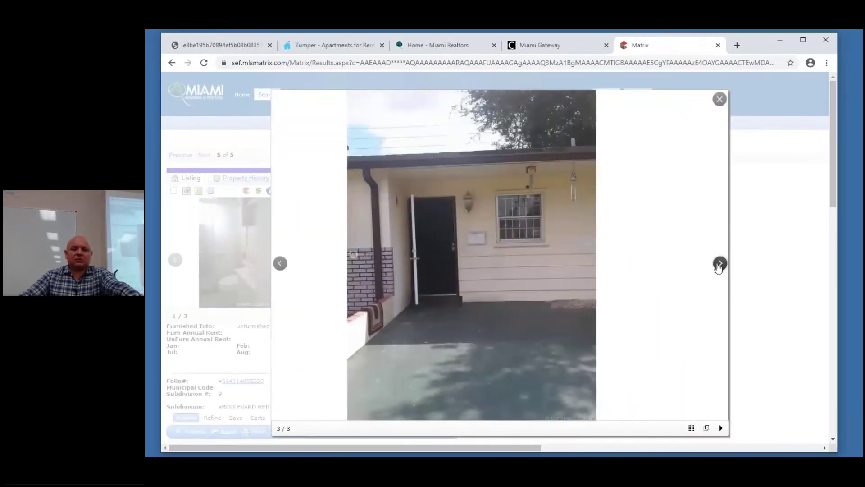
left_click(719, 265)
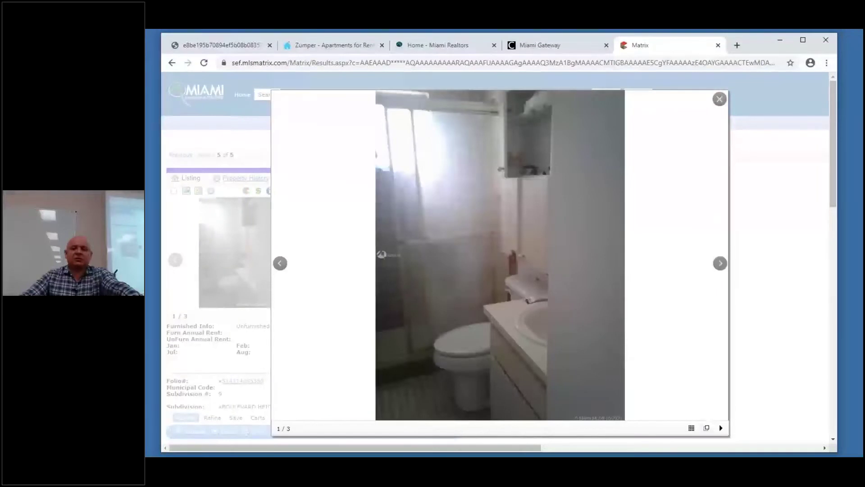
left_click(718, 266)
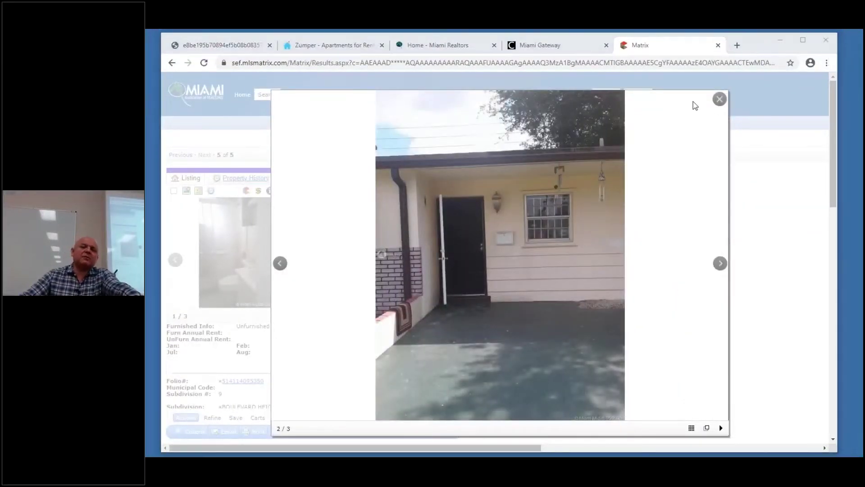
left_click(720, 100)
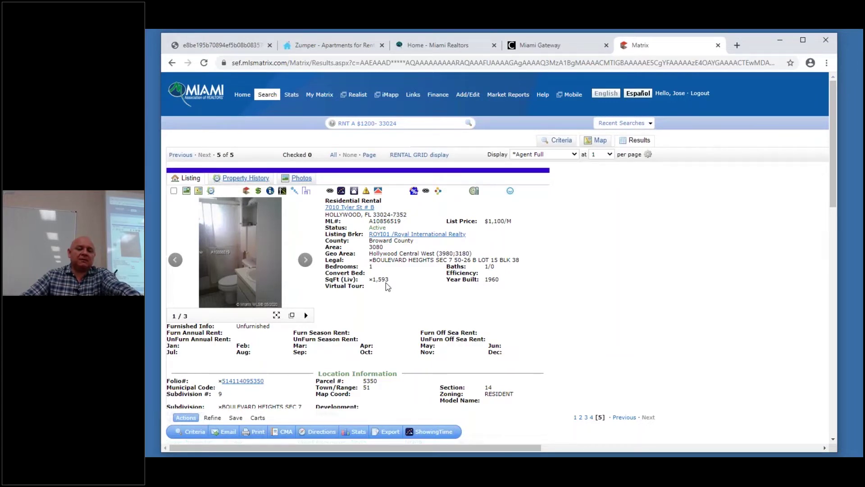
left_click(304, 313)
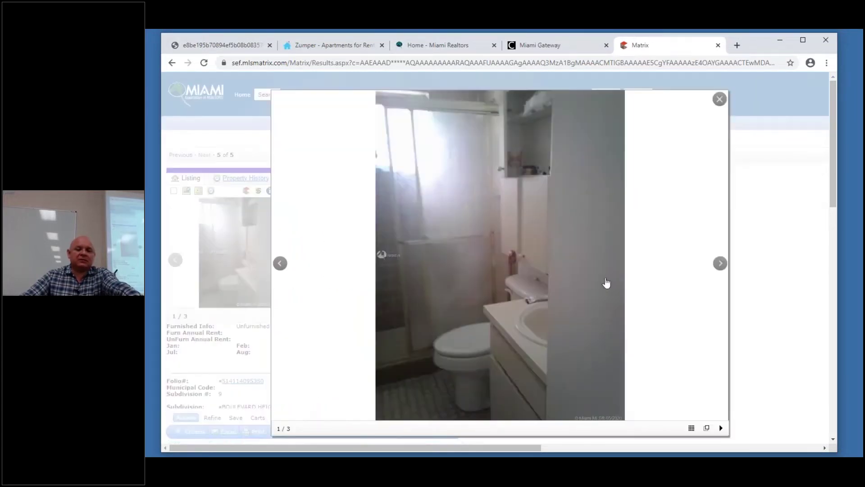
scroll(568, 277, "down", 1)
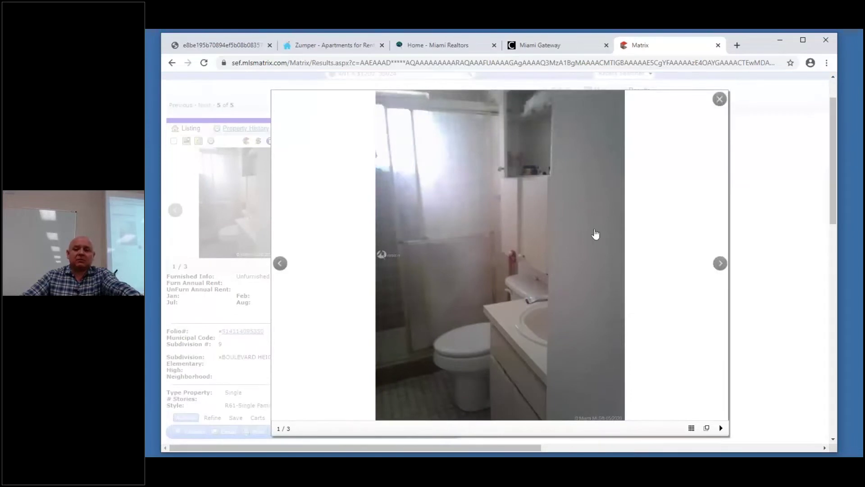
left_click(720, 99)
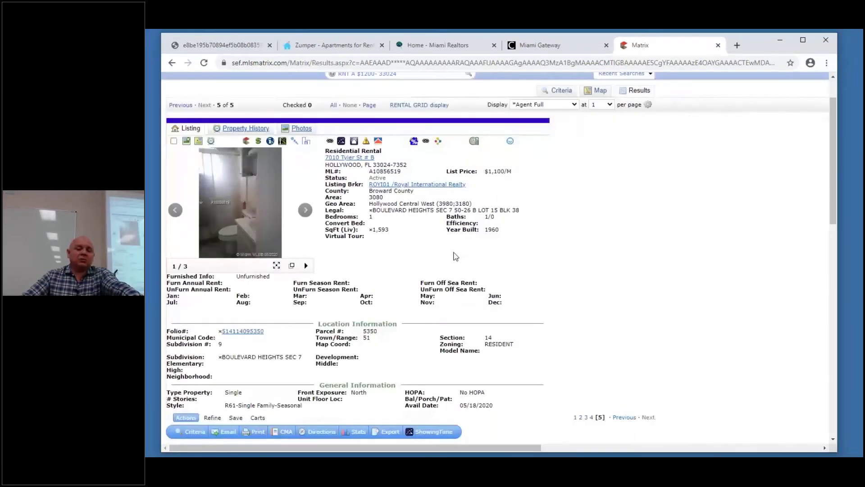
scroll(459, 257, "up", 1)
scroll(465, 266, "down", 9)
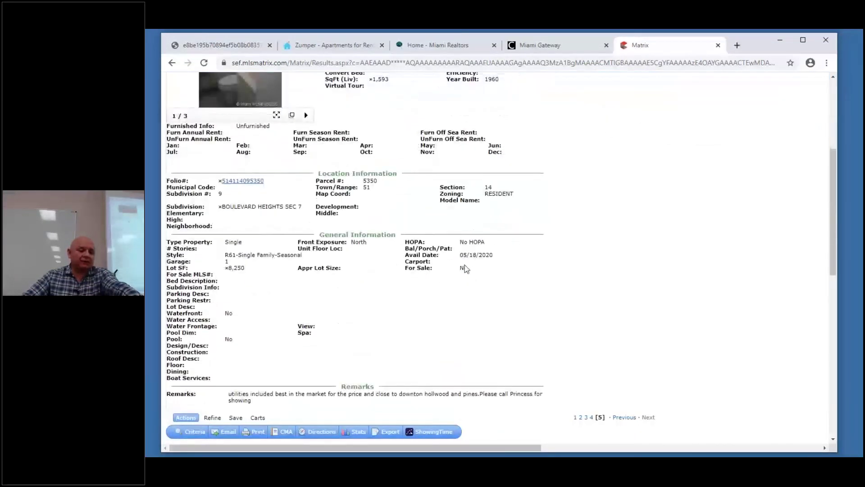
scroll(467, 270, "down", 4)
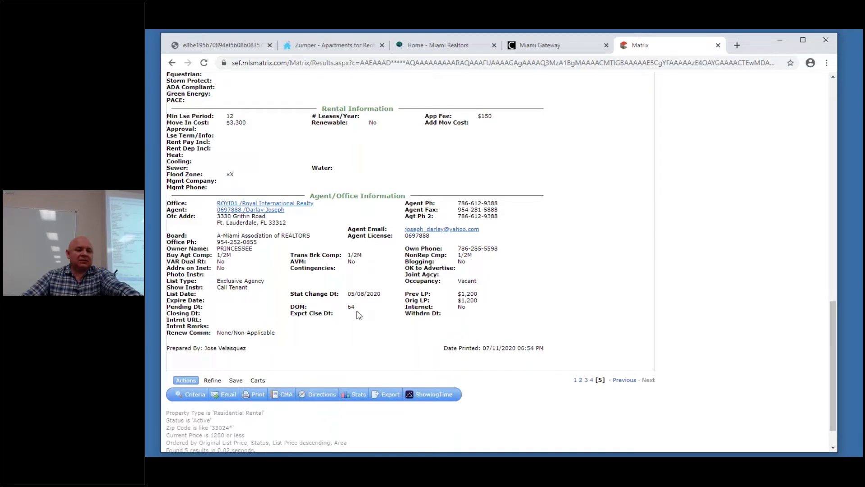
scroll(359, 315, "up", 15)
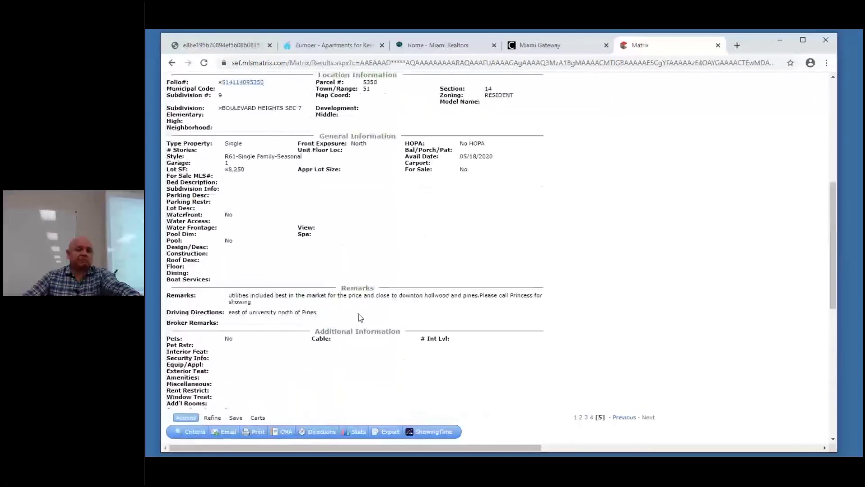
scroll(365, 317, "up", 6)
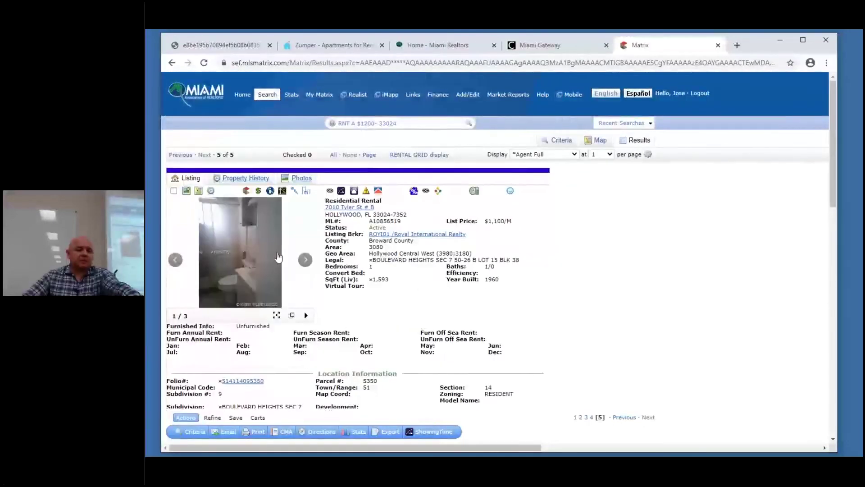
- Check the listing's Agent/Office section, then bring up the Spanish PDF handout at page 6 of 14
scroll(266, 263, "down", 5)
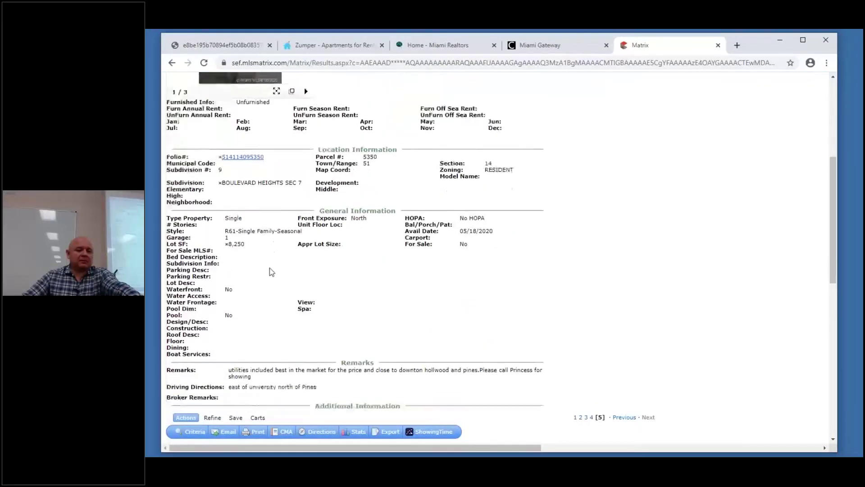
scroll(270, 270, "down", 1)
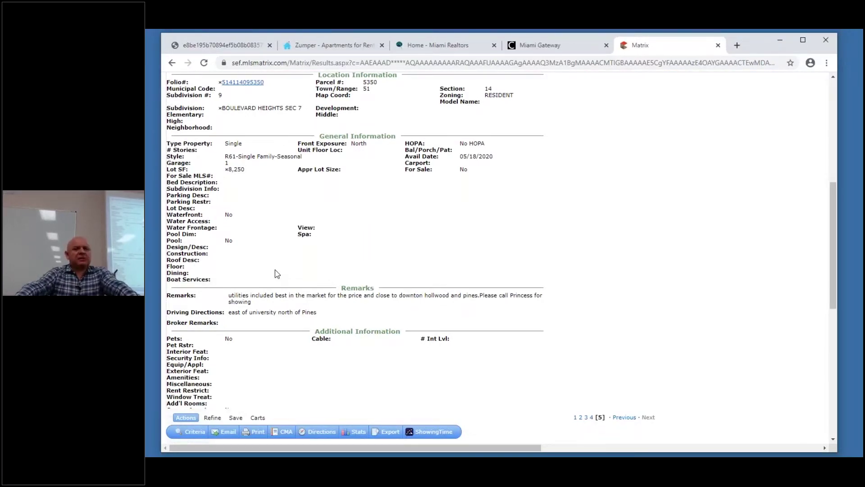
scroll(334, 277, "down", 9)
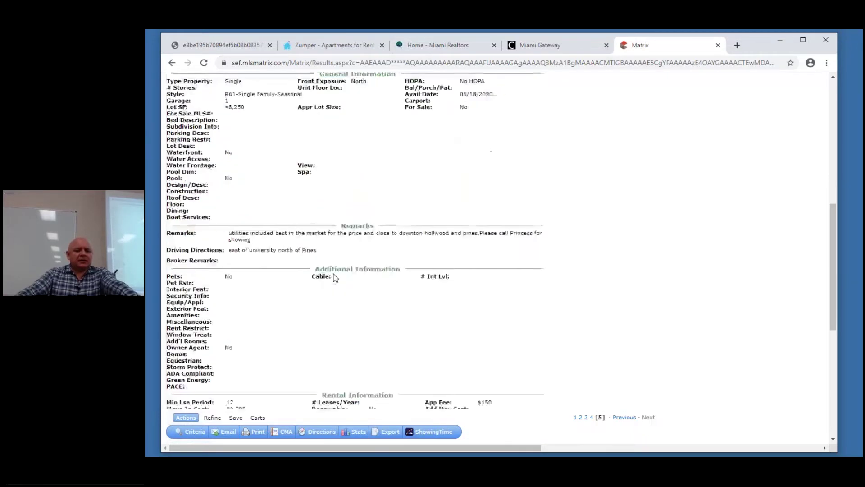
scroll(334, 277, "up", 9)
scroll(496, 243, "up", 8)
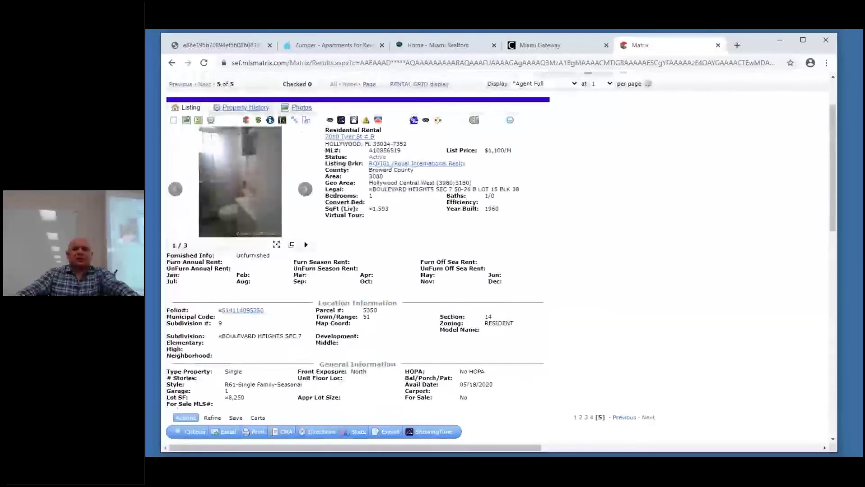
left_click(205, 45)
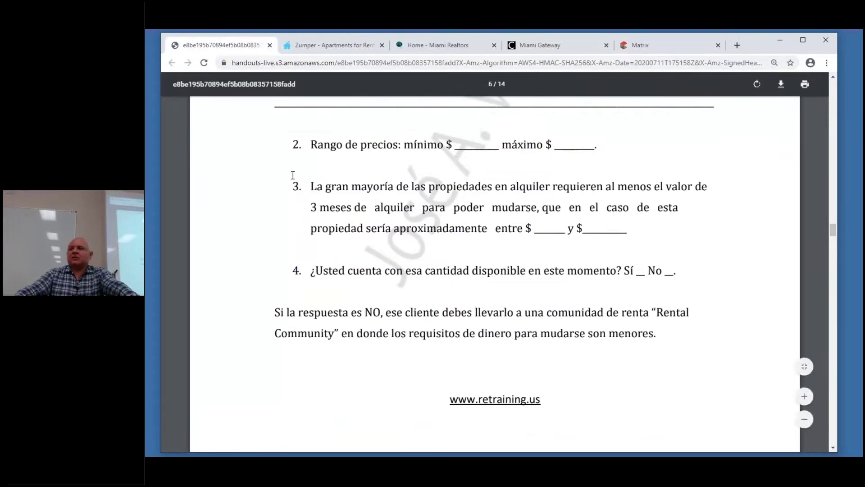